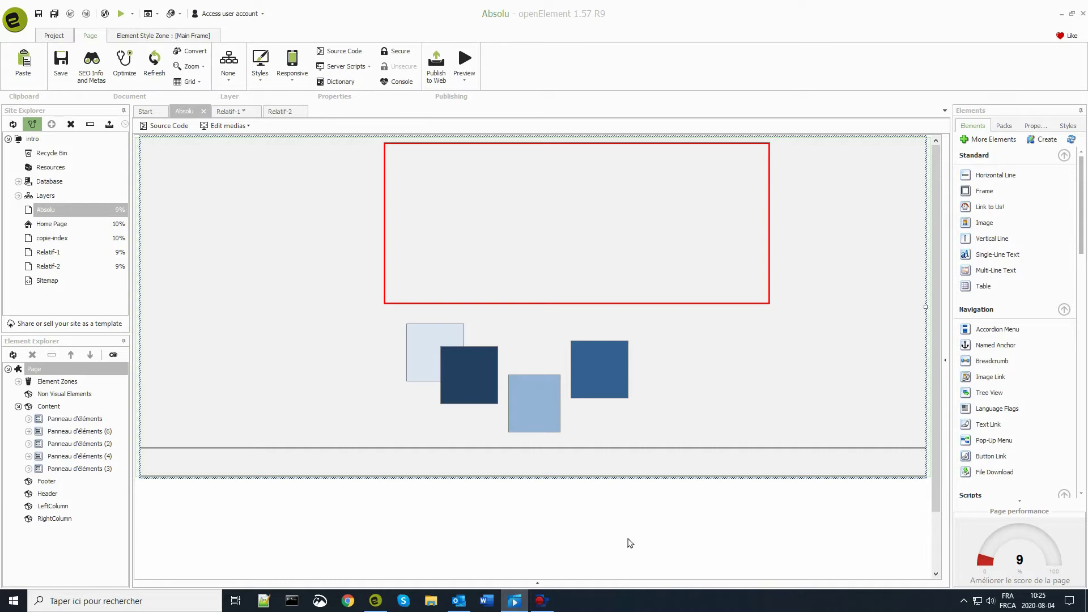
- Select the light-blue square and show its properties: 90×100 px at top 420px, left 650px
click(543, 417)
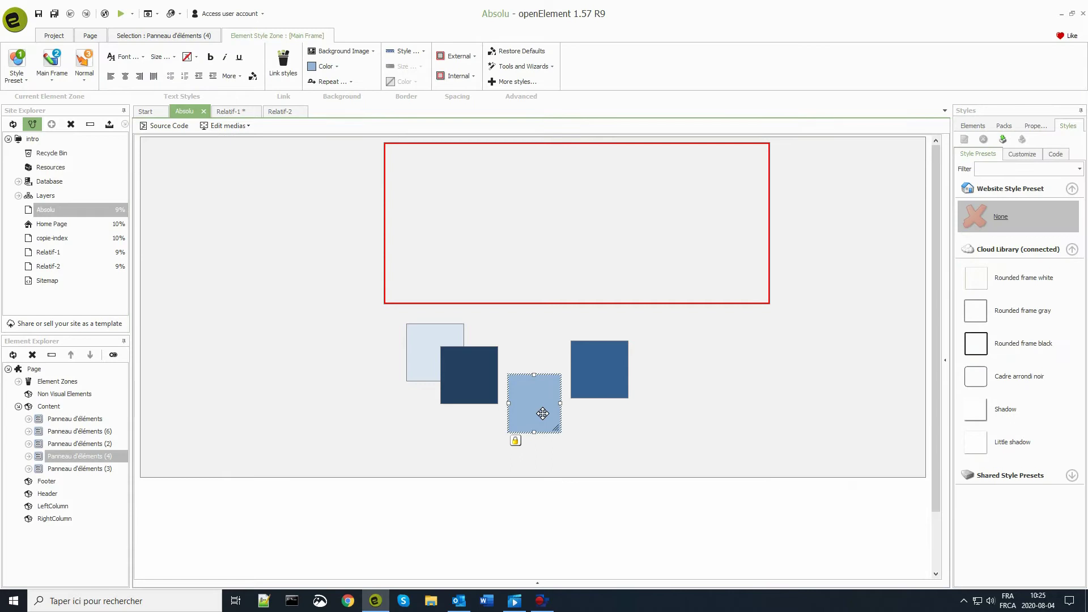
click(637, 410)
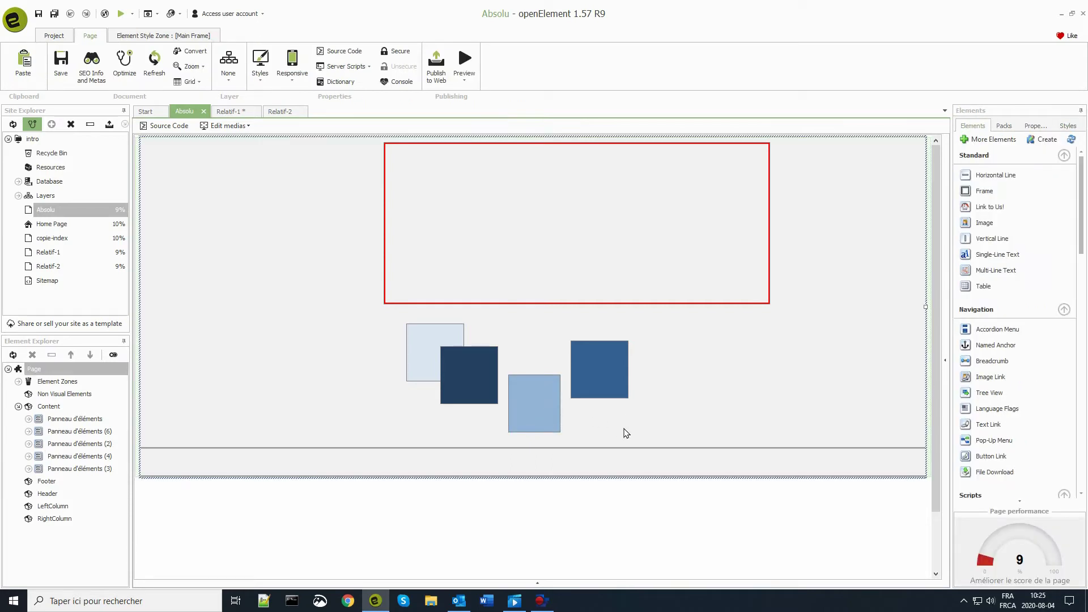
click(537, 406)
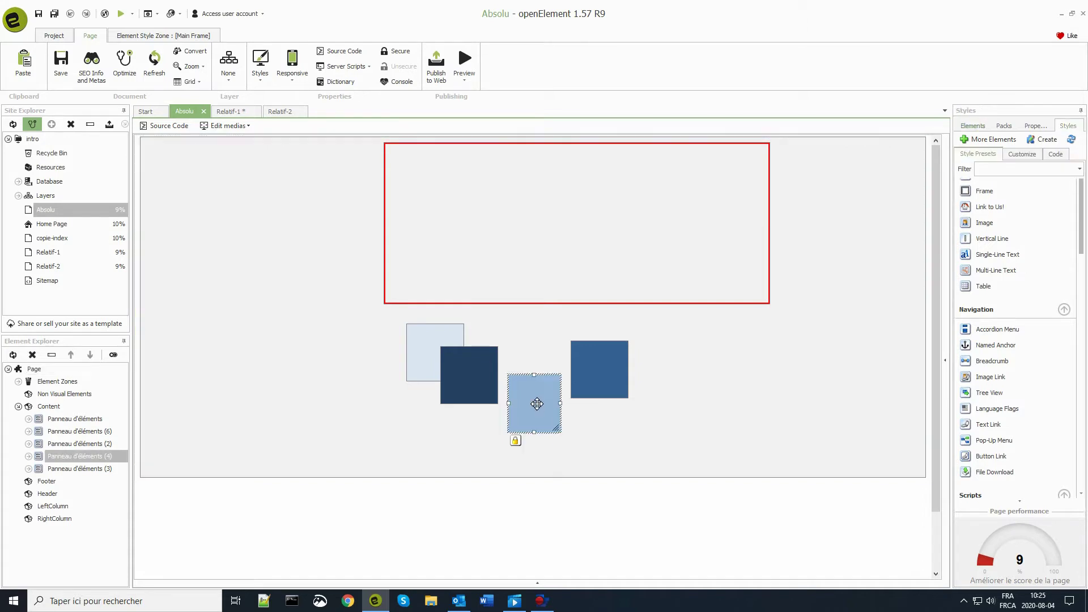
click(1035, 127)
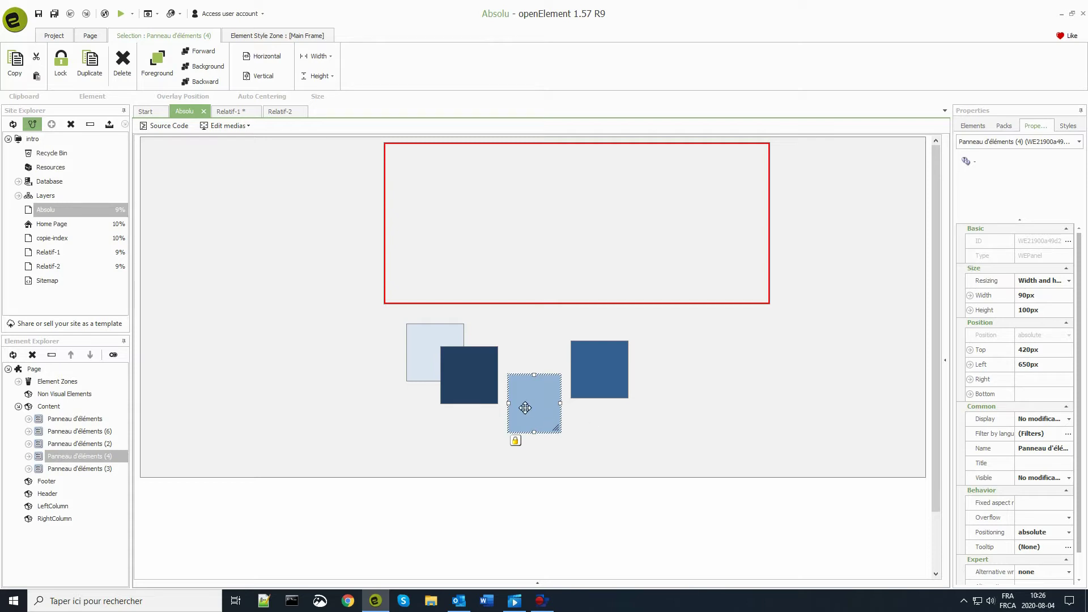
- Drag the light-blue, mid-blue, navy and pale squares into the red frame, then narrow the preview window
drag(530, 406, 442, 220)
drag(596, 371, 506, 192)
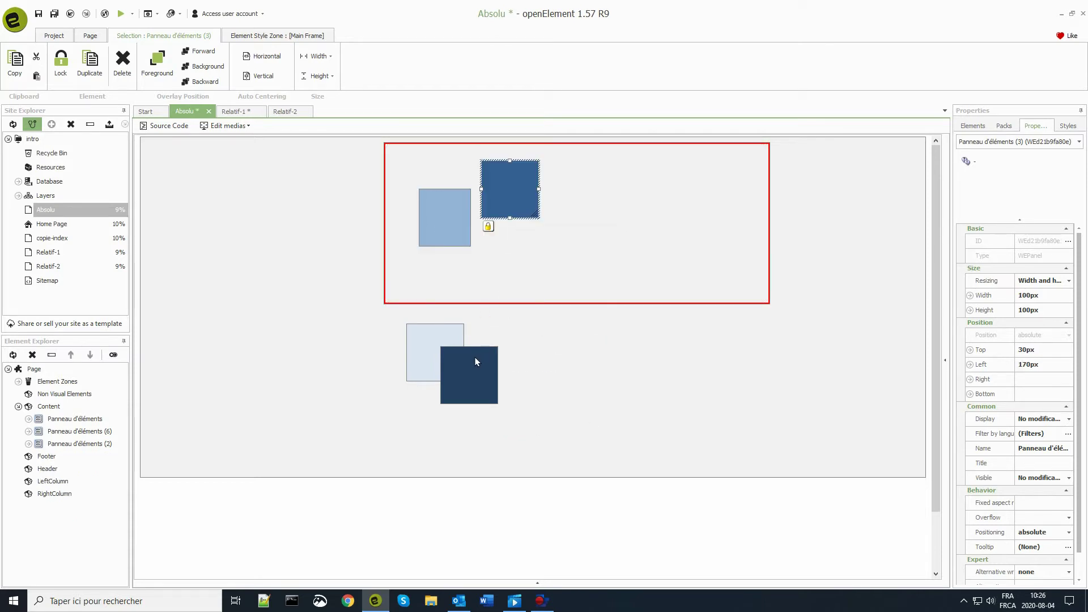
drag(474, 358, 499, 226)
drag(440, 371, 592, 234)
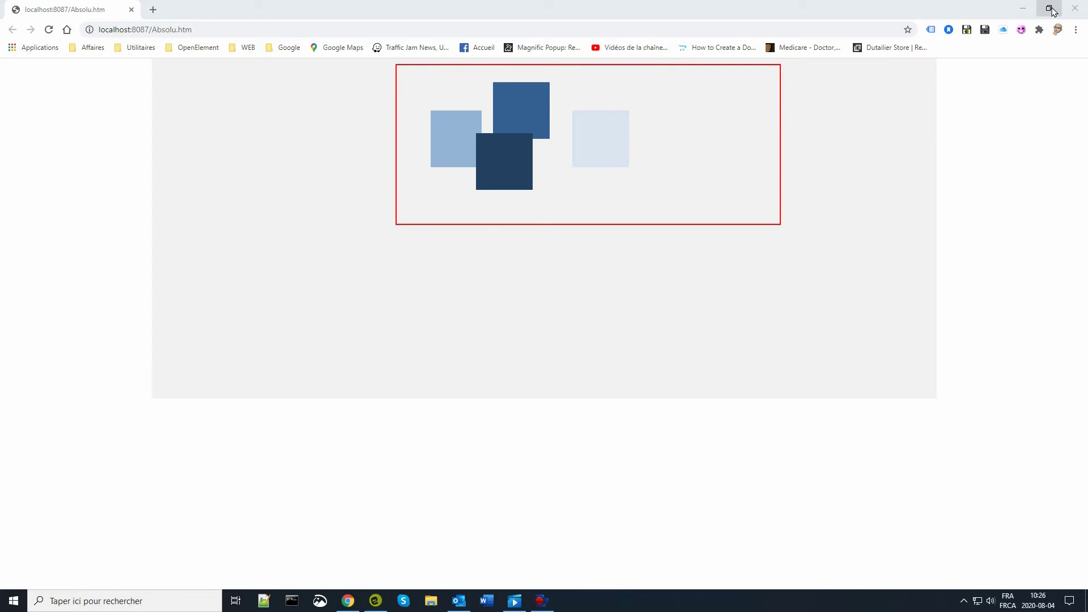
click(1049, 8)
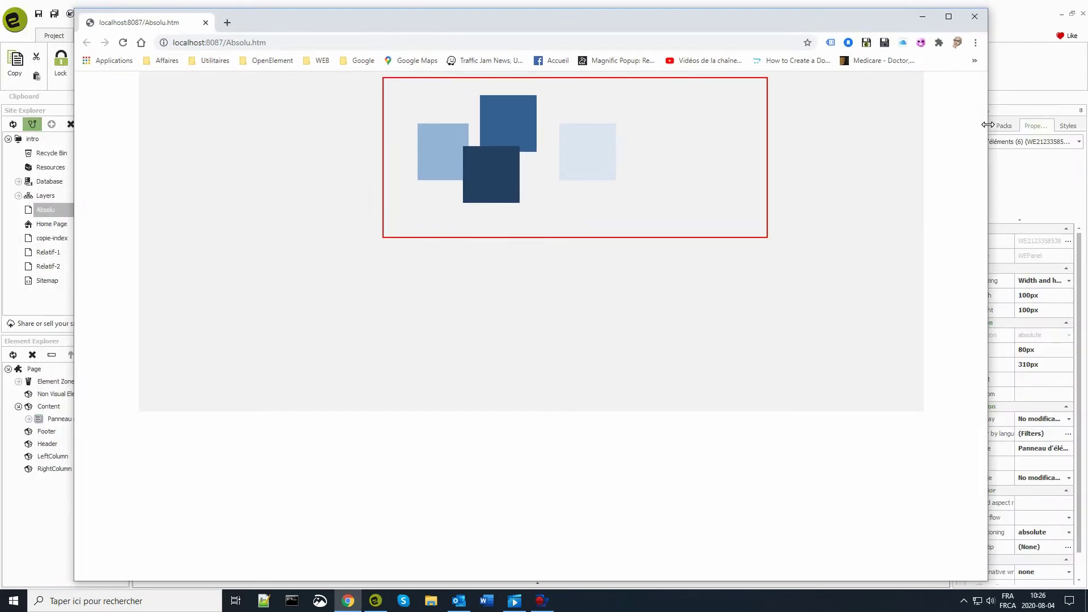
mouse_move(988, 124)
mouse_down()
mouse_move(442, 123)
mouse_move(356, 108)
mouse_move(572, 122)
mouse_move(1007, 122)
mouse_up()
- Back in the editor, set the pale square's height to 100%
click(994, 16)
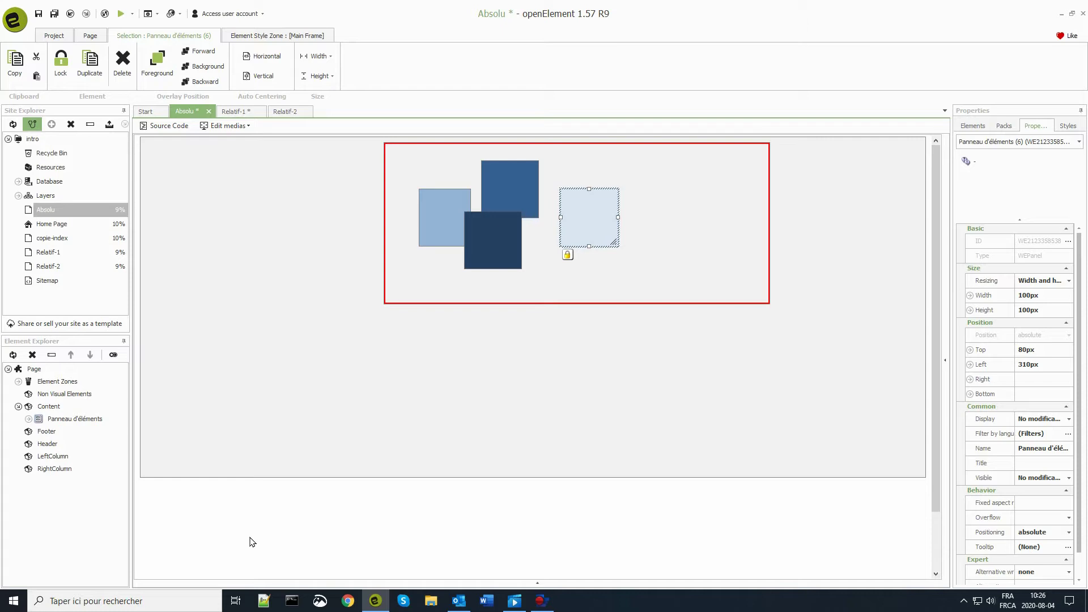
click(559, 440)
click(581, 226)
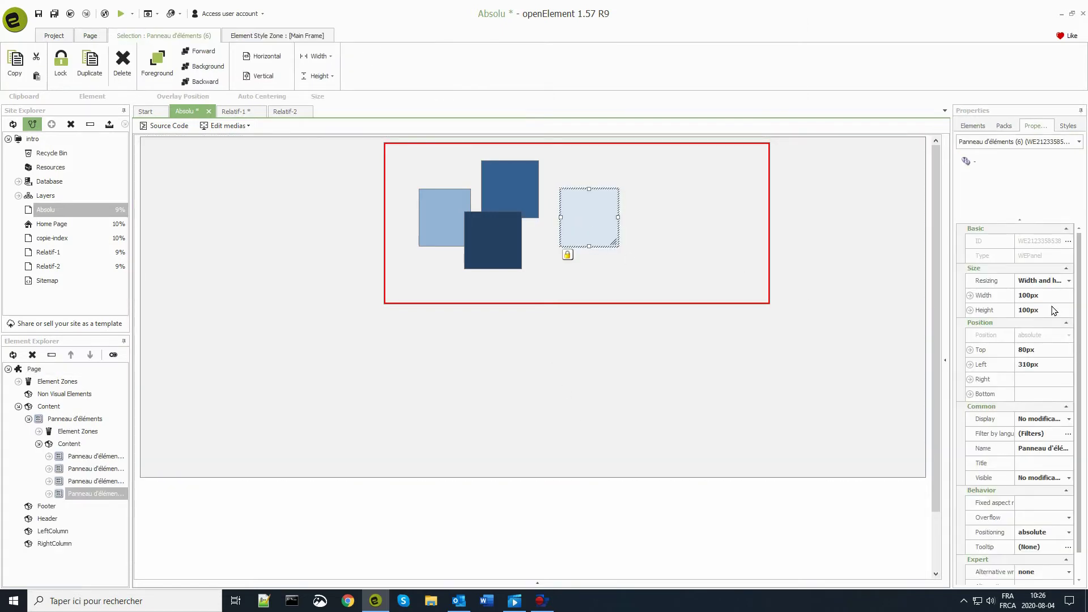
click(977, 307)
text(100%)
key(Return)
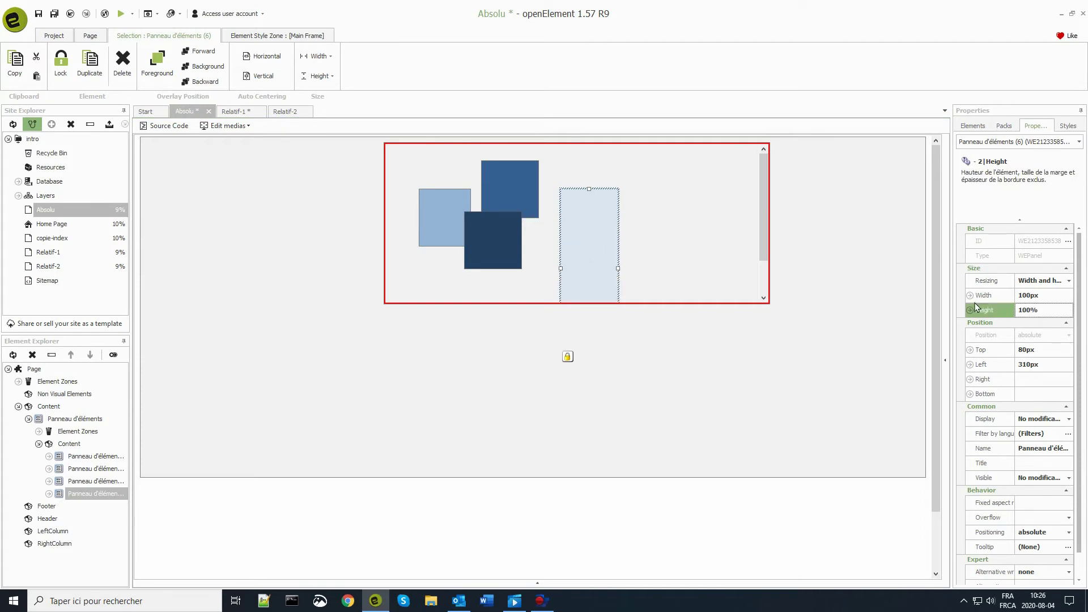
- Drag the pale square up to top 0 and adjust the red outer container
drag(583, 226, 581, 183)
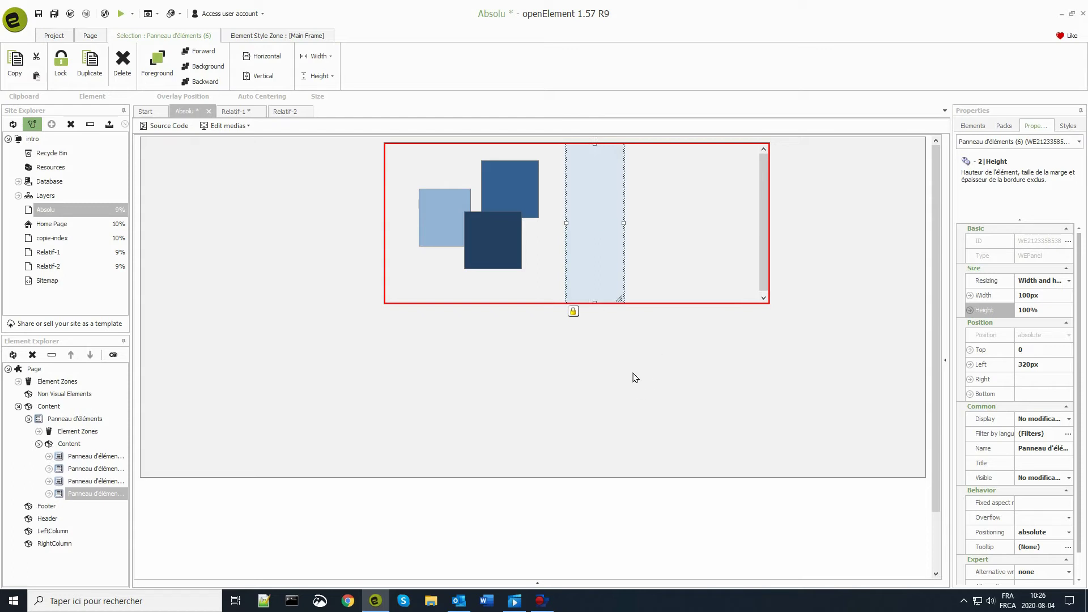
click(758, 229)
drag(757, 222, 688, 262)
- On Relatif-1, switch the green-bordered container's positioning from absolute to relative
click(233, 111)
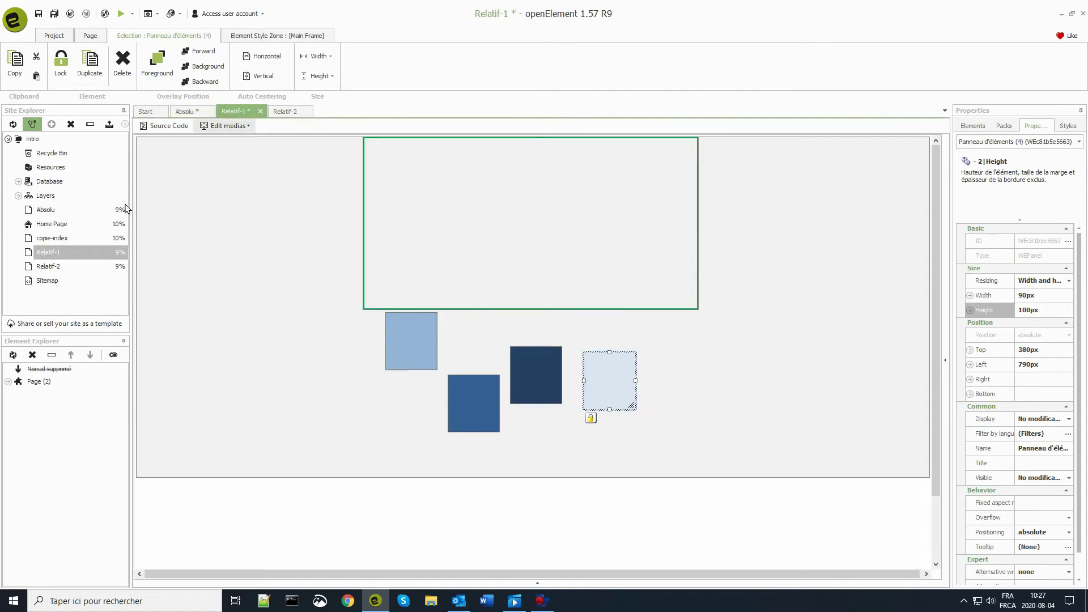
click(301, 365)
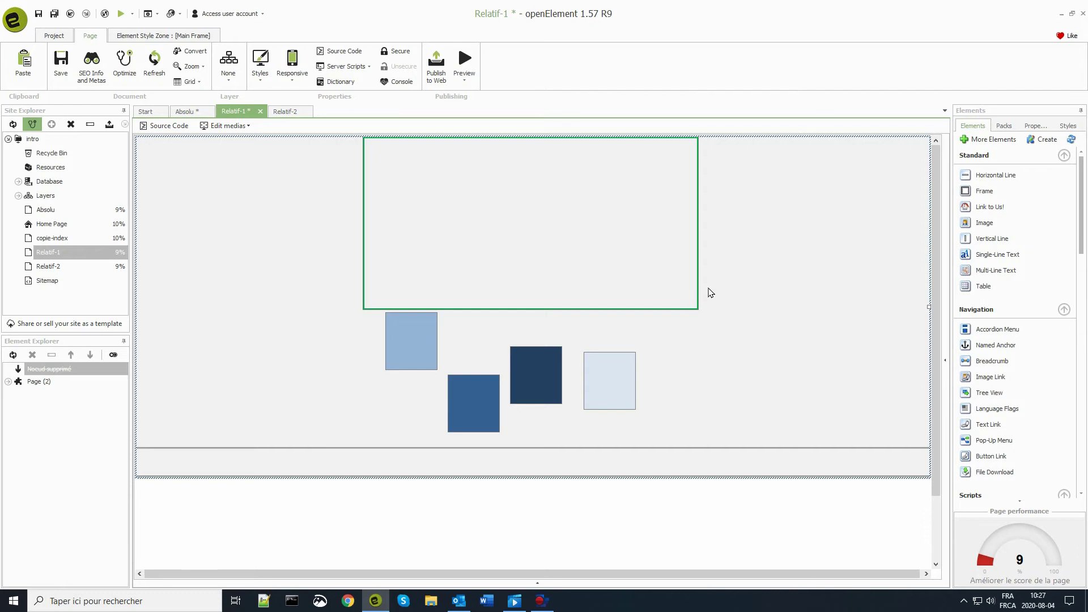
click(688, 288)
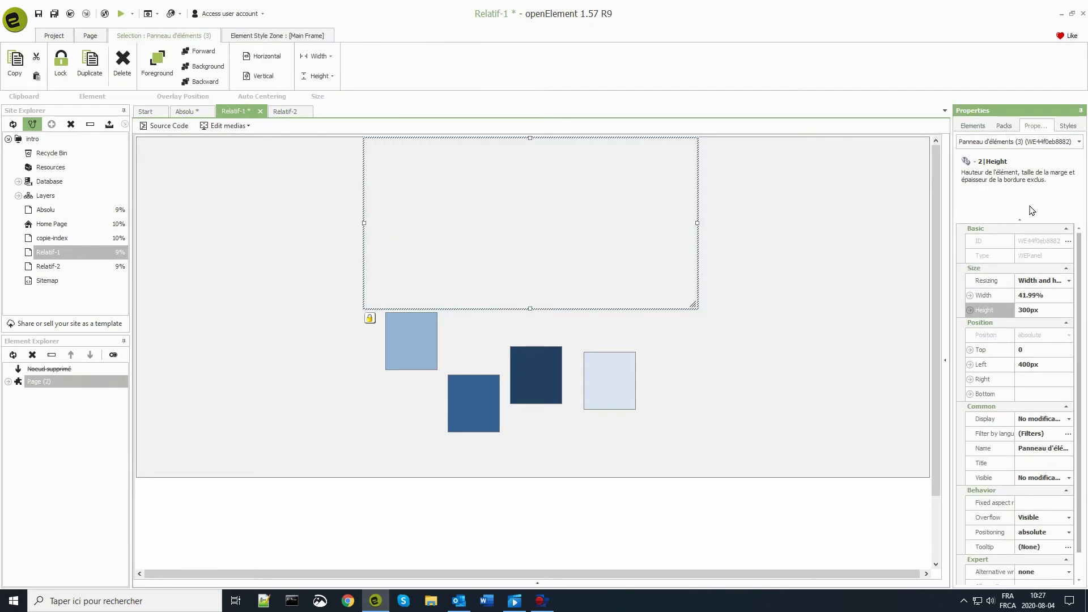
double_click(1040, 533)
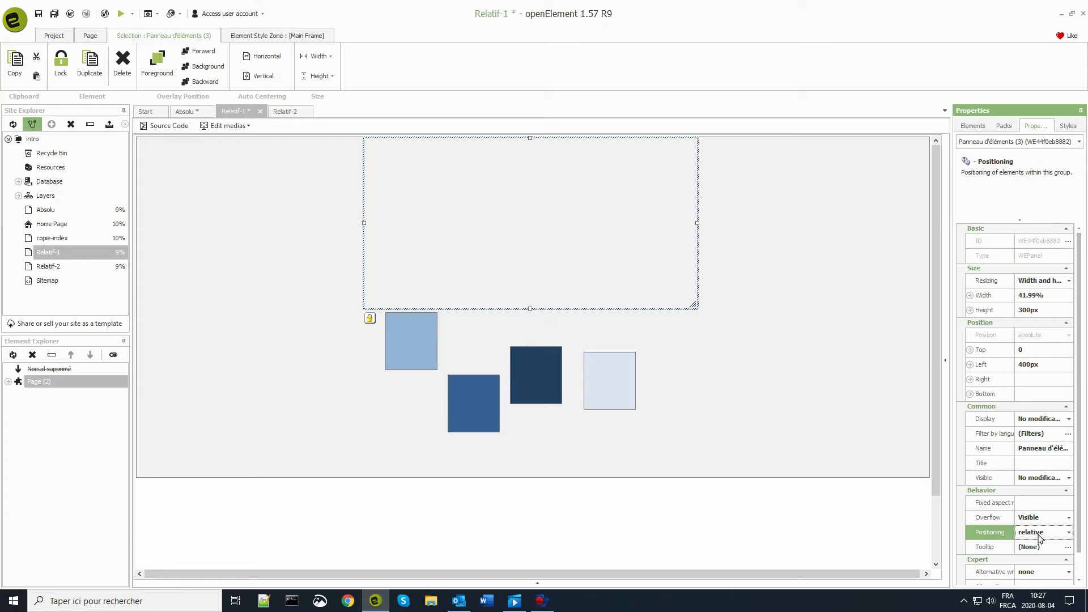
- Drag the navy square into the green container and give it a 20 px external margin on all sides
click(753, 417)
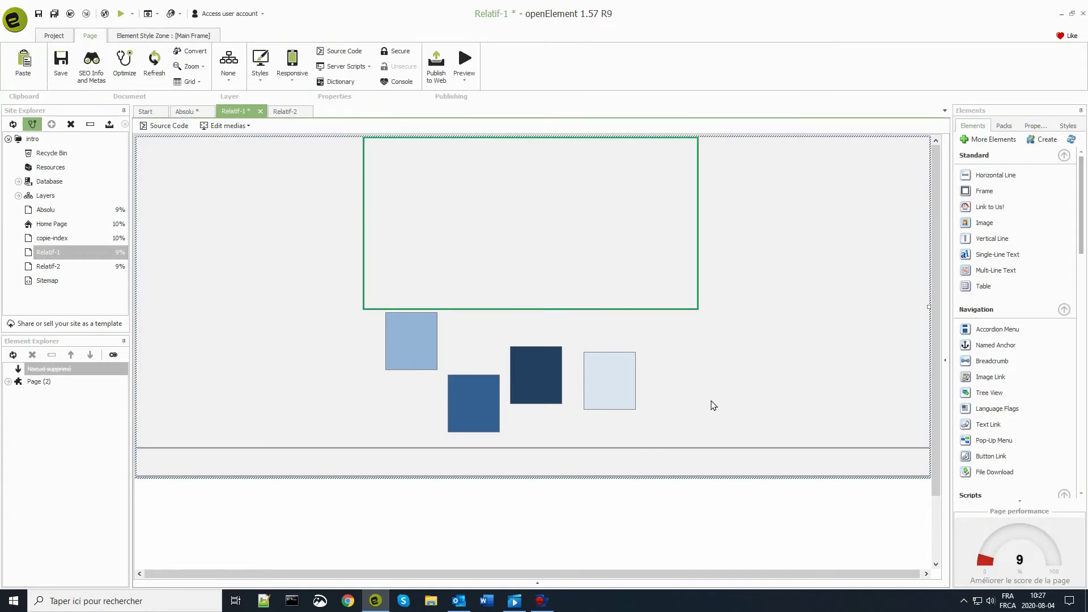
drag(529, 377, 493, 296)
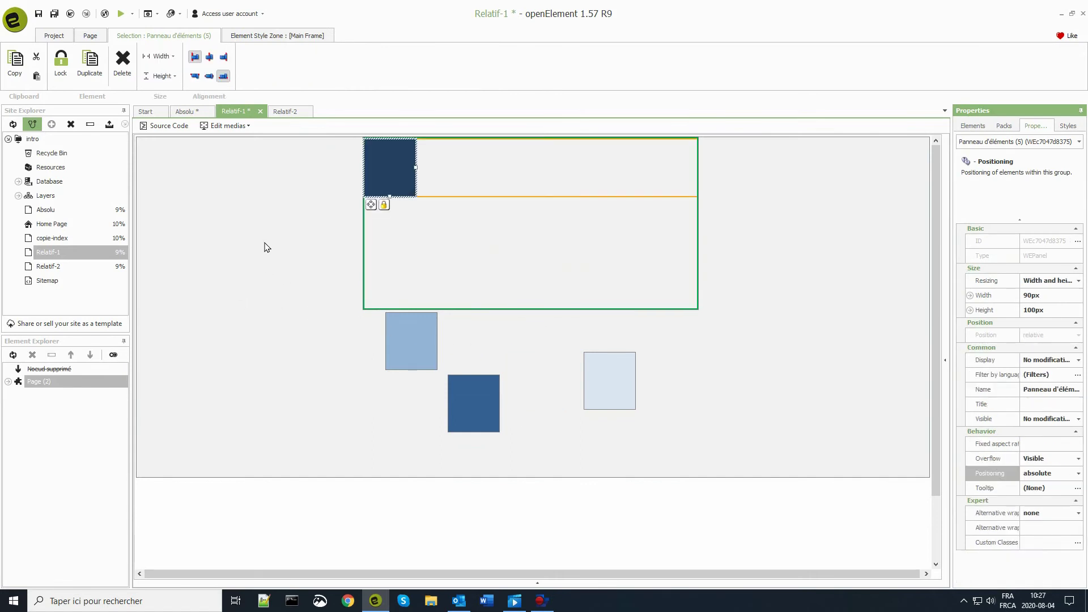
click(253, 36)
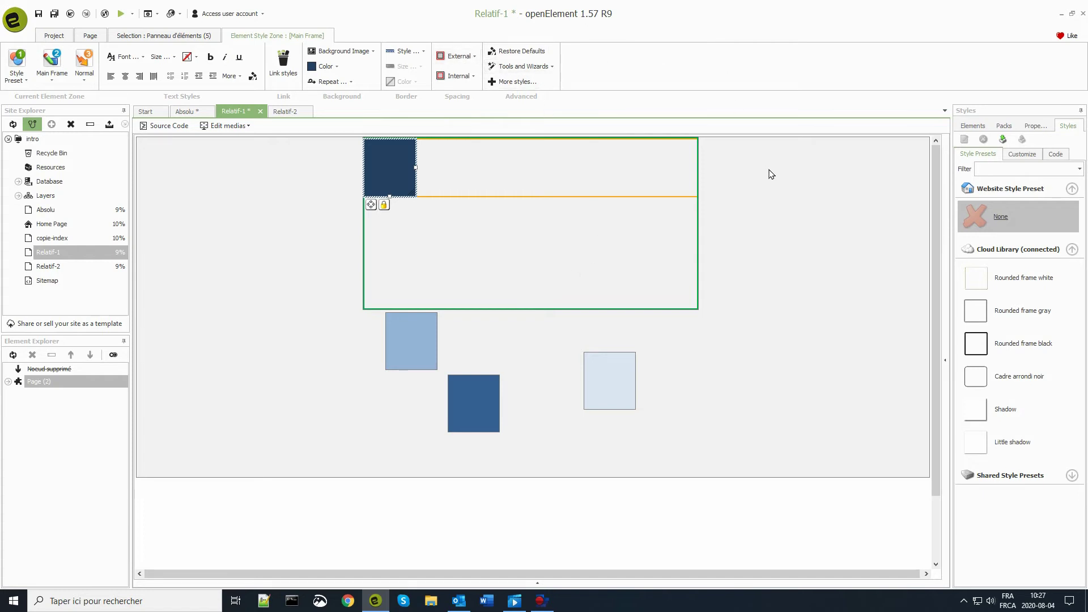
click(453, 59)
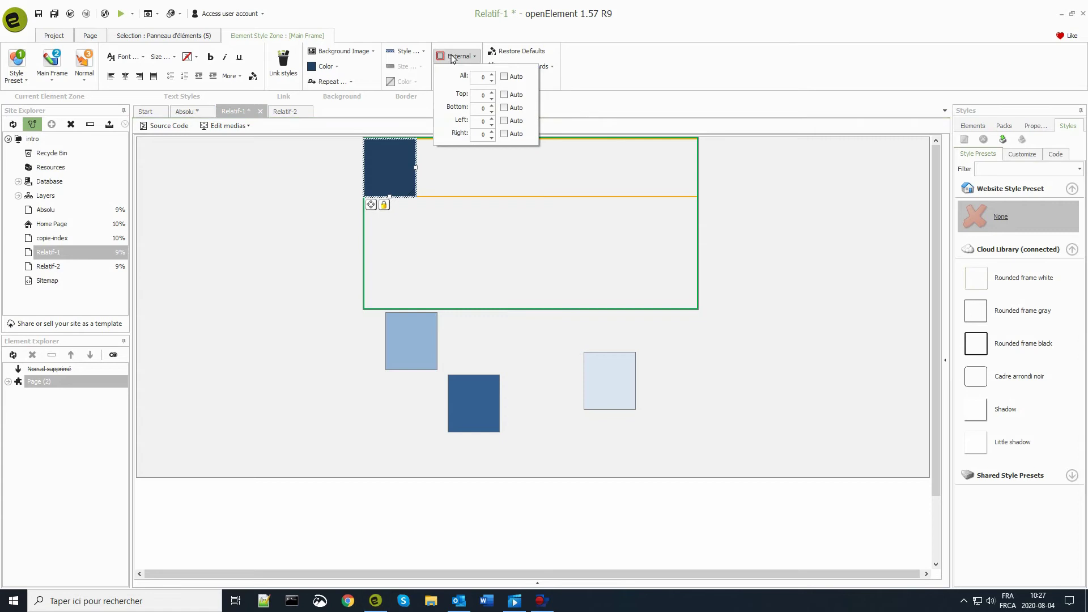
click(482, 77)
text(20)
key(Return)
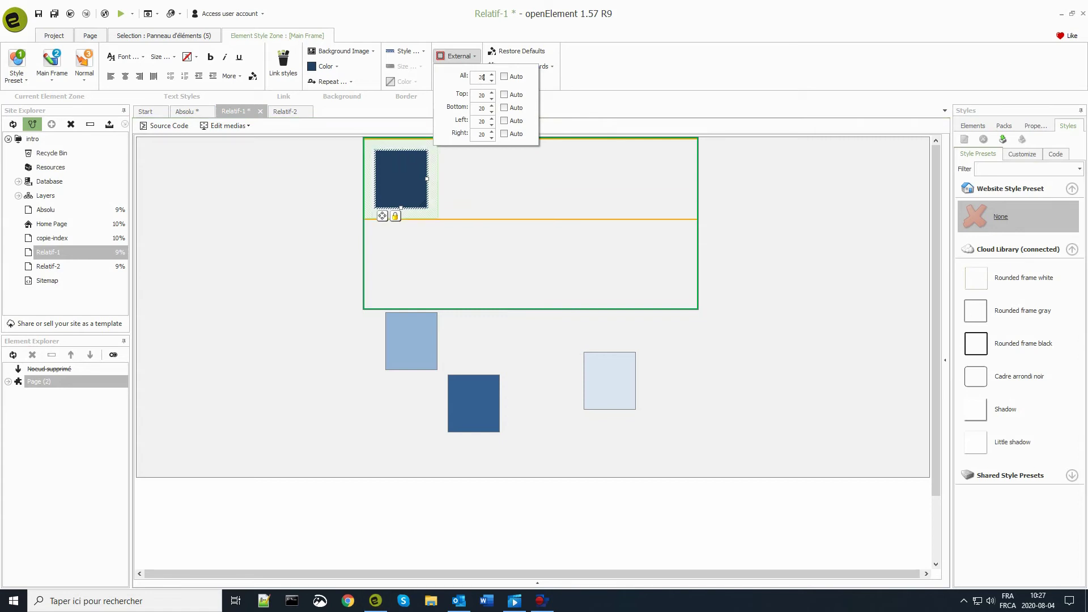
- Close the margin settings and bring up the navy square's properties
click(539, 249)
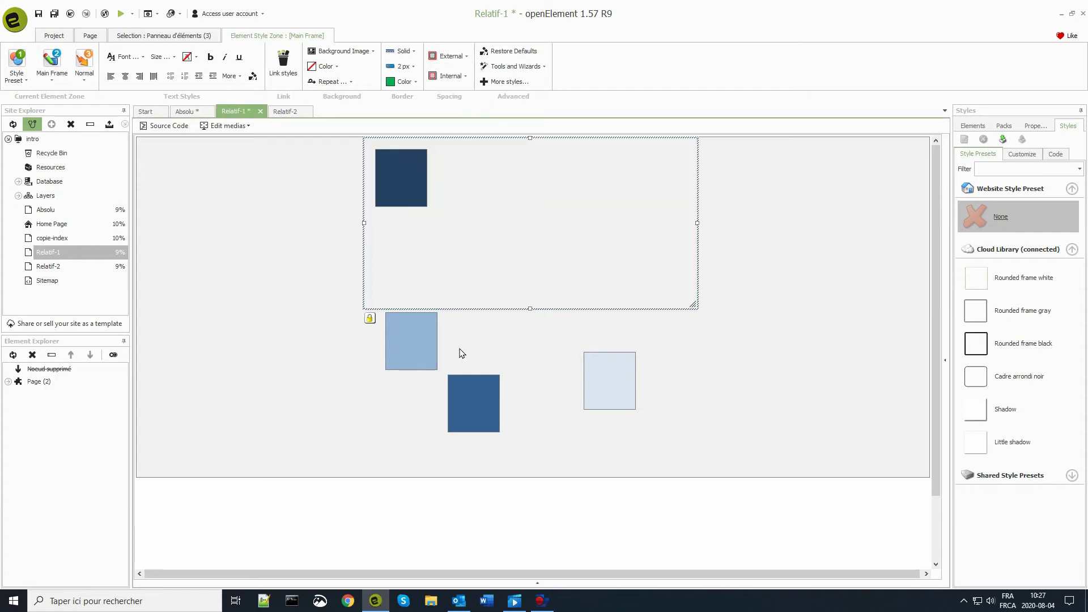
click(399, 175)
click(180, 35)
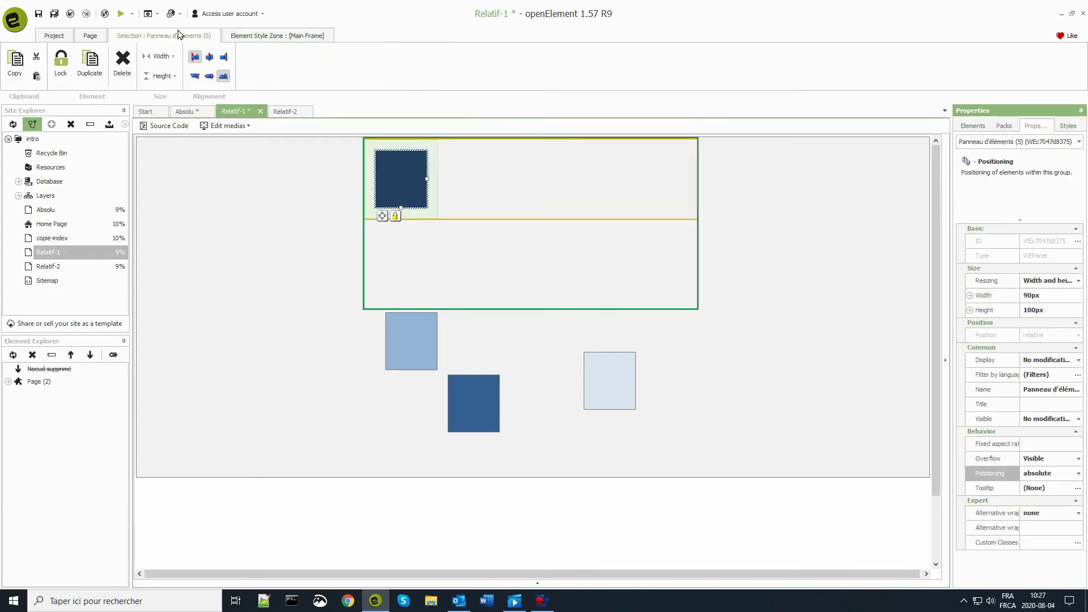
- Set the green panel's height to auto
click(264, 256)
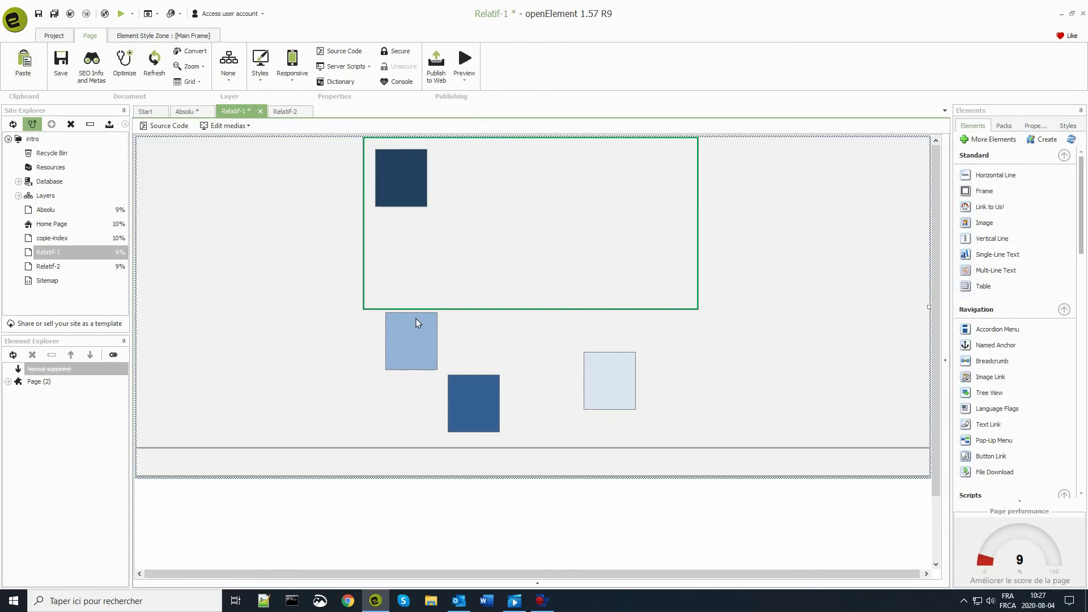
click(559, 274)
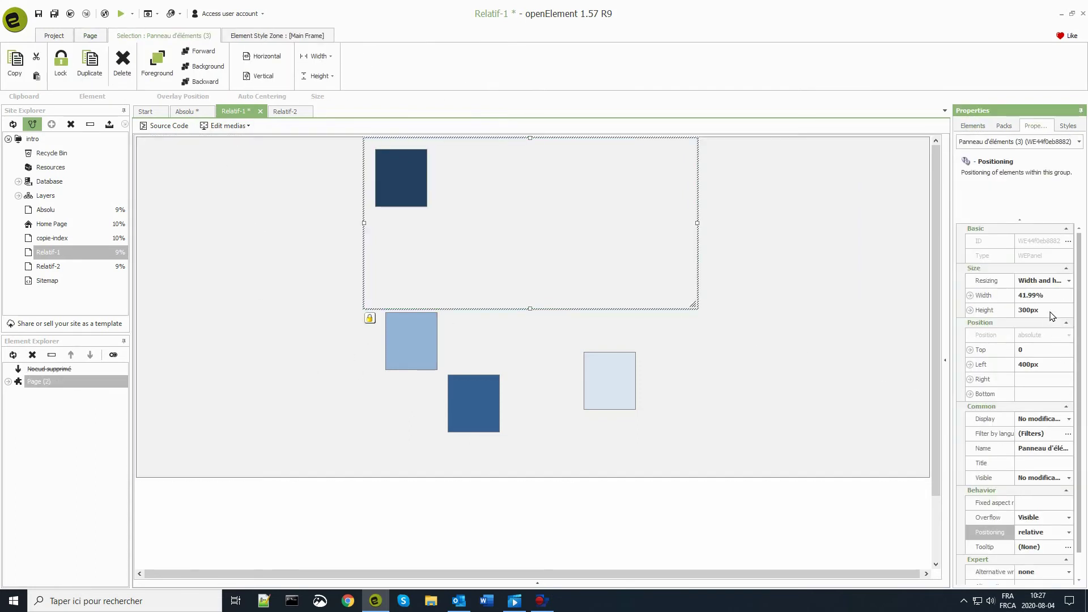
click(995, 313)
text(auto)
key(Return)
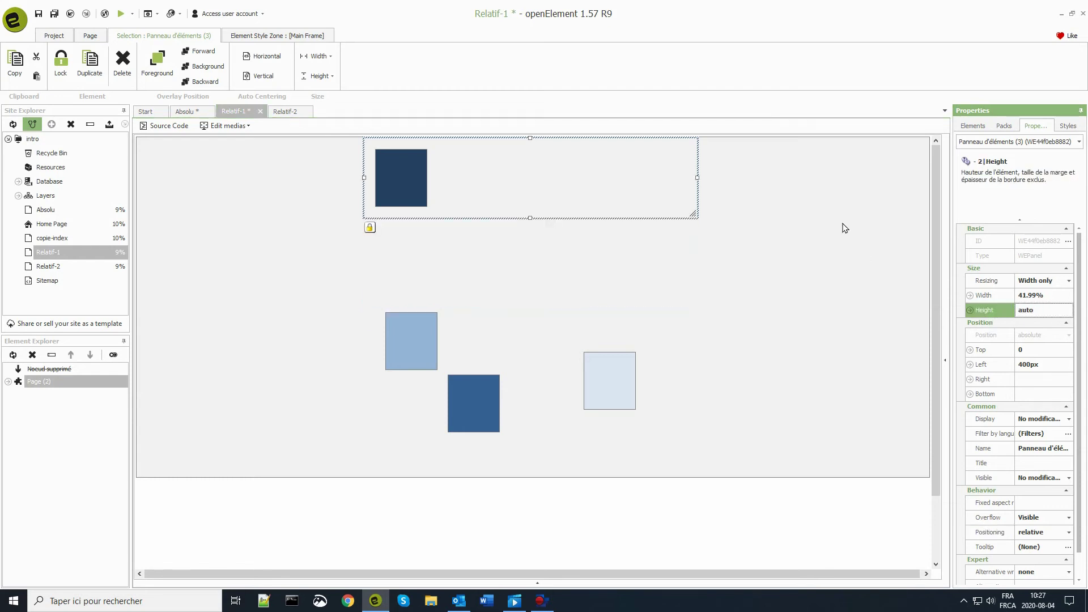
- Drag the light-blue, dark-blue and pale squares into the panel, then narrow it so they stack
drag(411, 330, 491, 180)
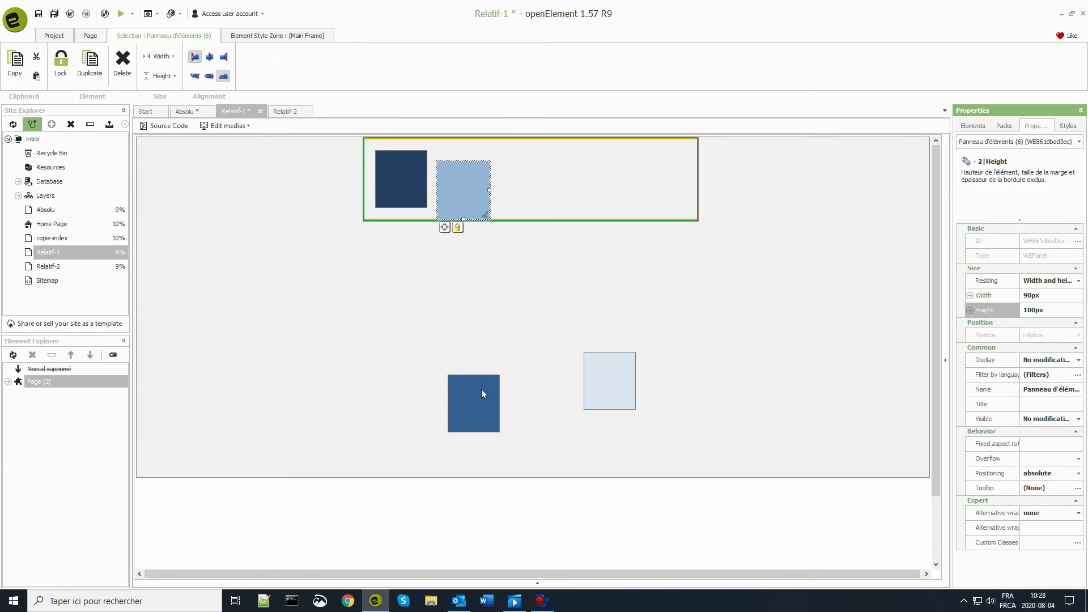
drag(482, 390, 403, 220)
drag(615, 390, 543, 190)
click(516, 331)
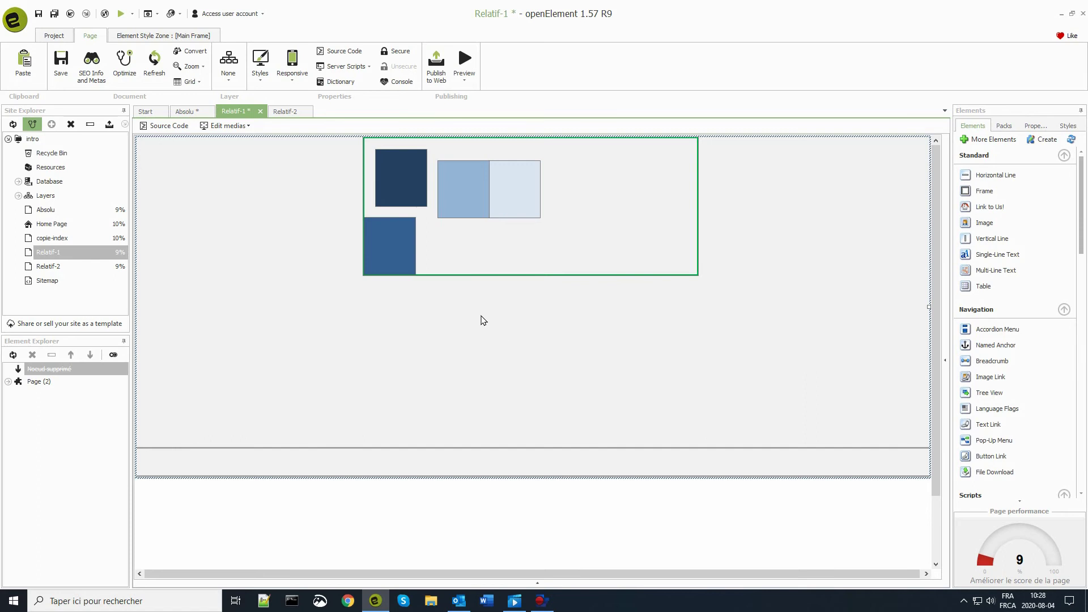
drag(409, 255, 543, 190)
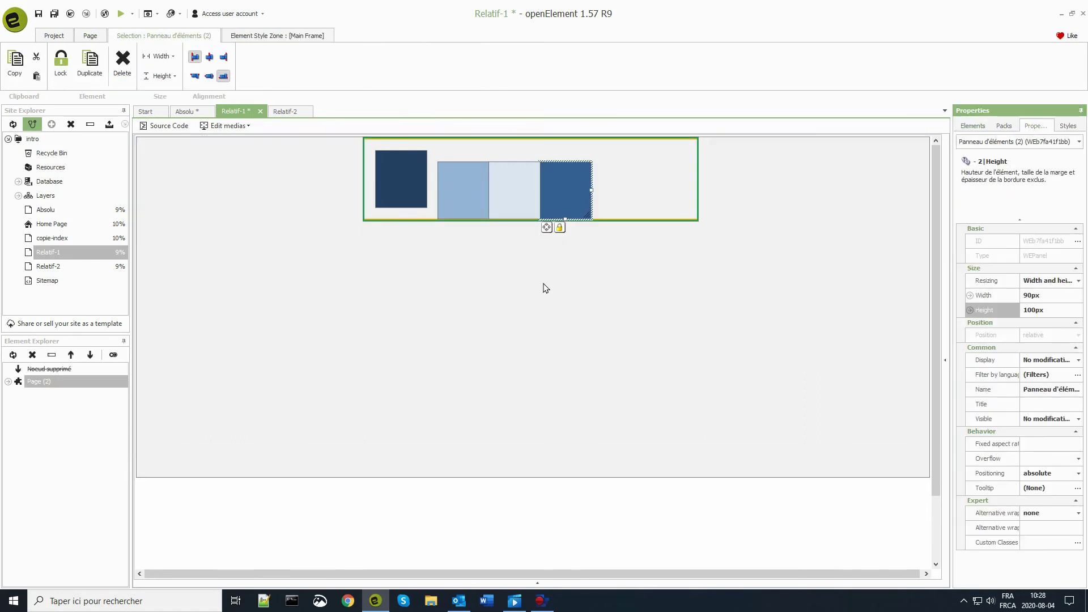
click(693, 179)
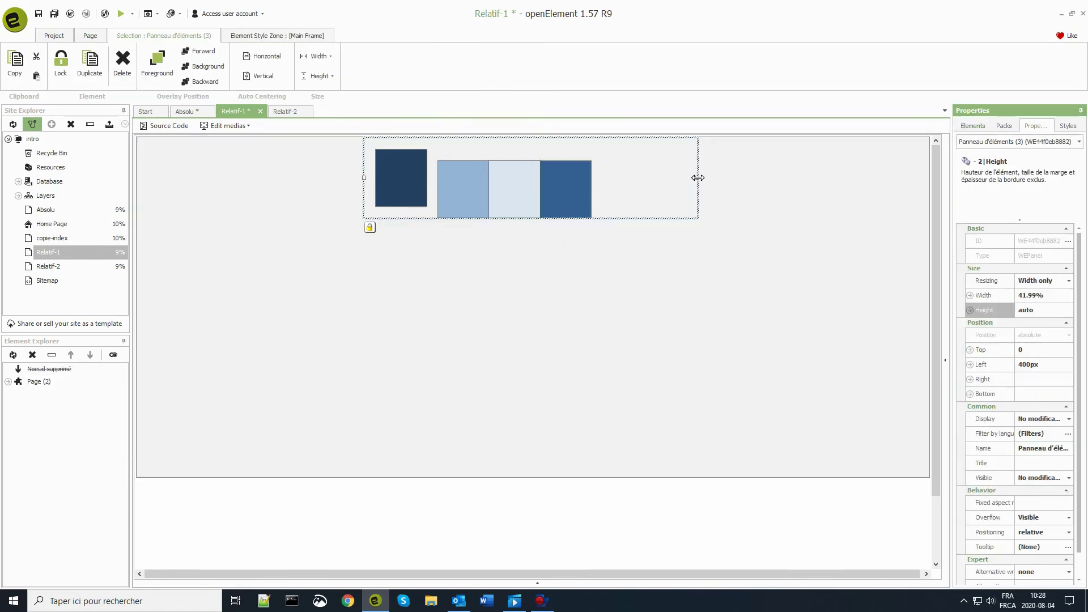
drag(697, 177, 652, 181)
- Reorder the row to light-blue, navy, mid-blue, pale using drags and the mini-toolbar arrows
click(591, 298)
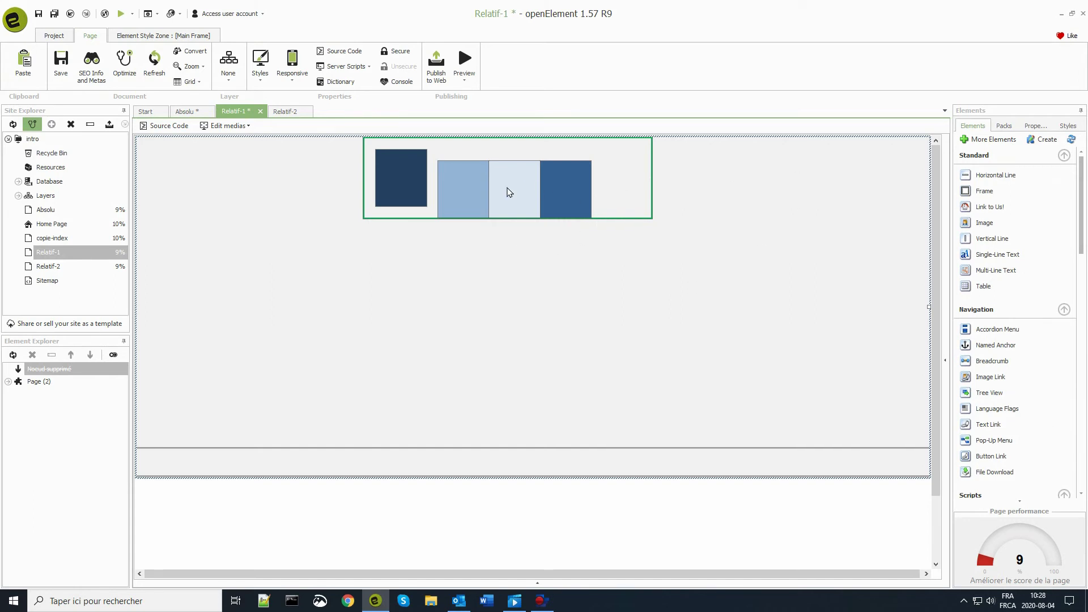
drag(509, 192, 605, 188)
drag(401, 175, 490, 184)
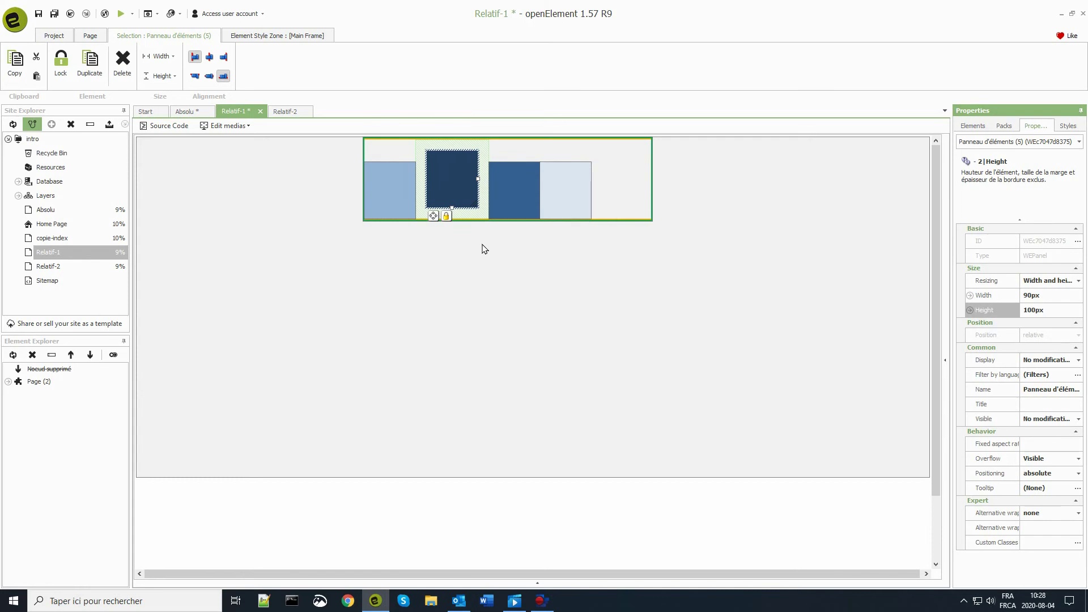
mouse_move(432, 220)
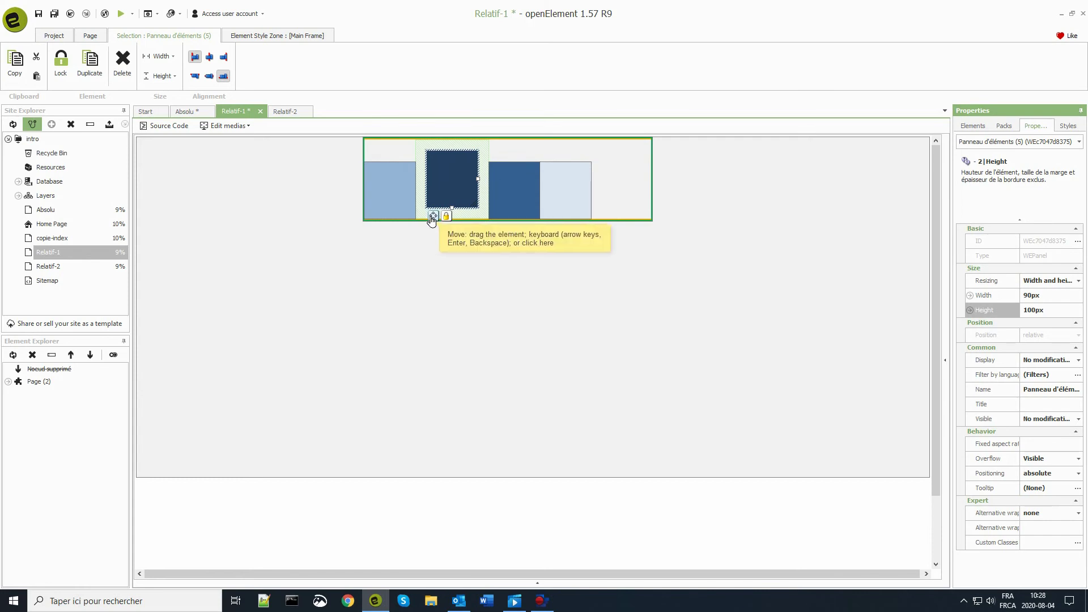
click(460, 217)
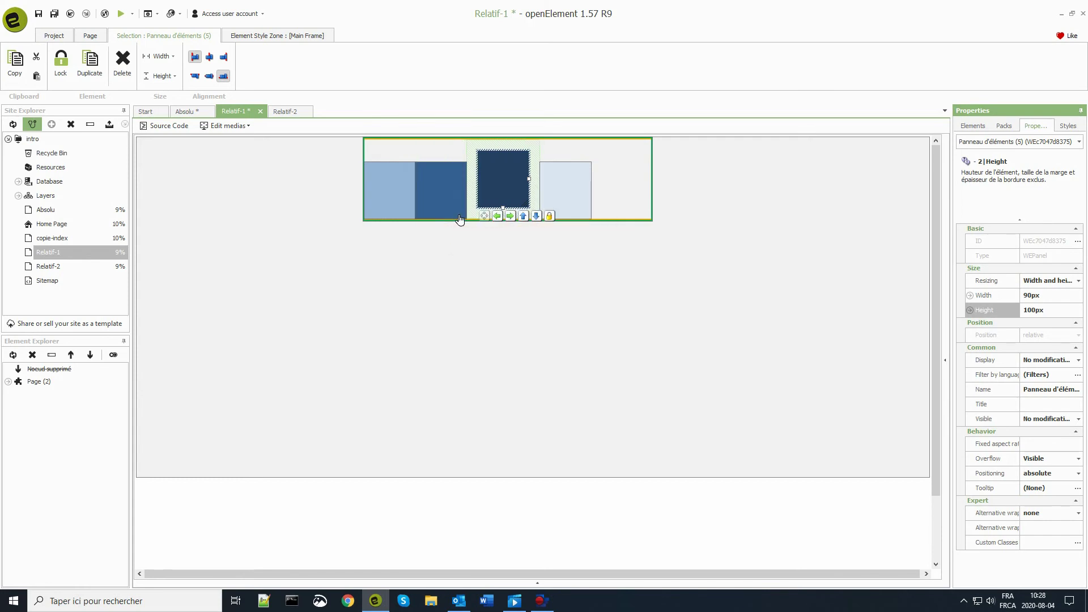
click(497, 216)
click(499, 275)
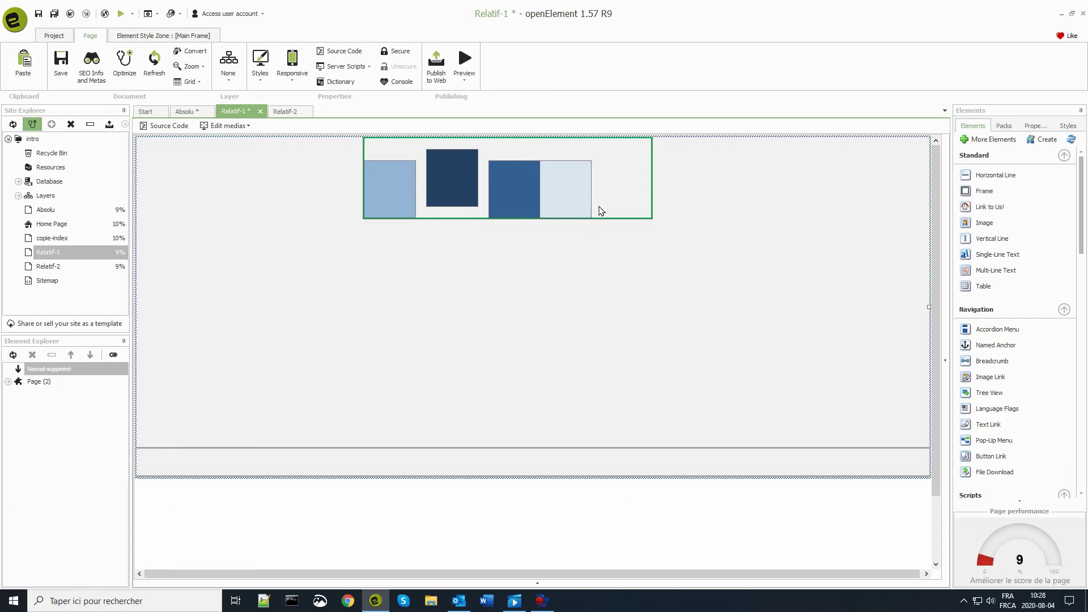
- Move squares onto a second row and centre the dark square horizontally and vertically on top
drag(515, 190, 475, 246)
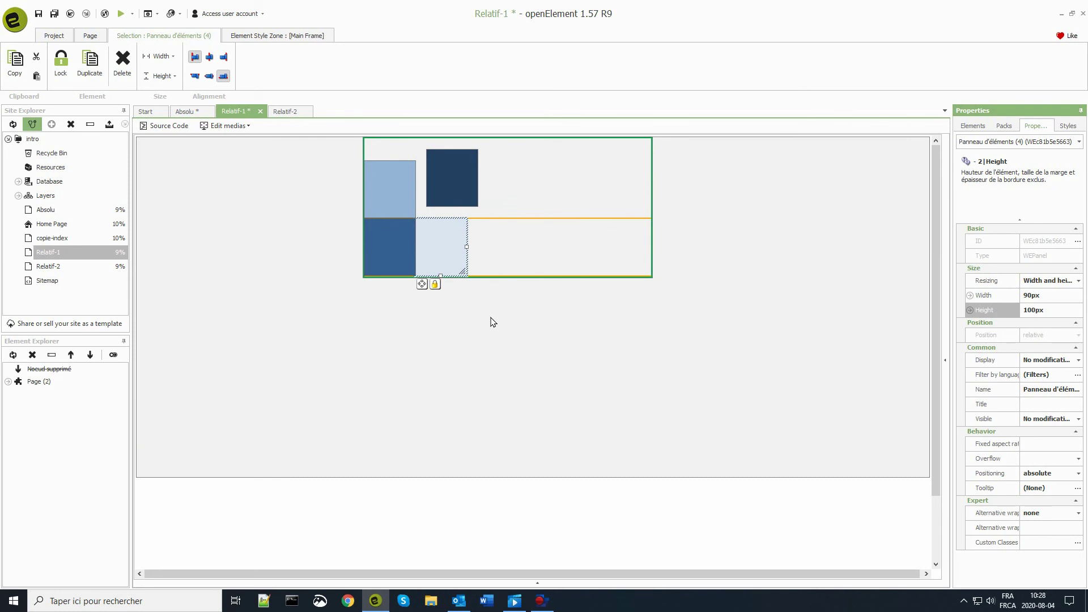
click(455, 175)
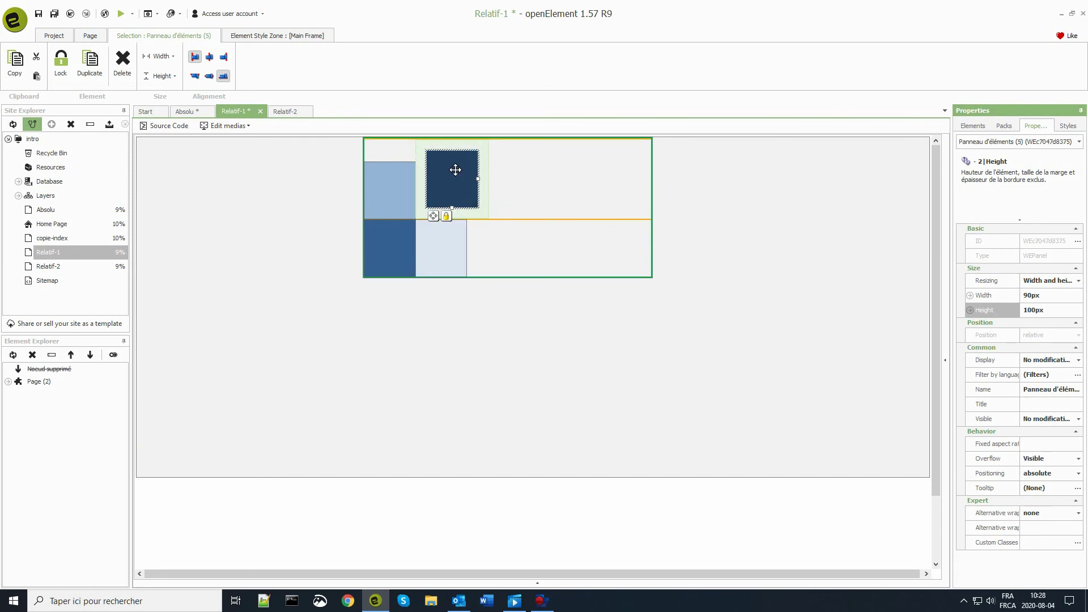
click(209, 57)
click(209, 76)
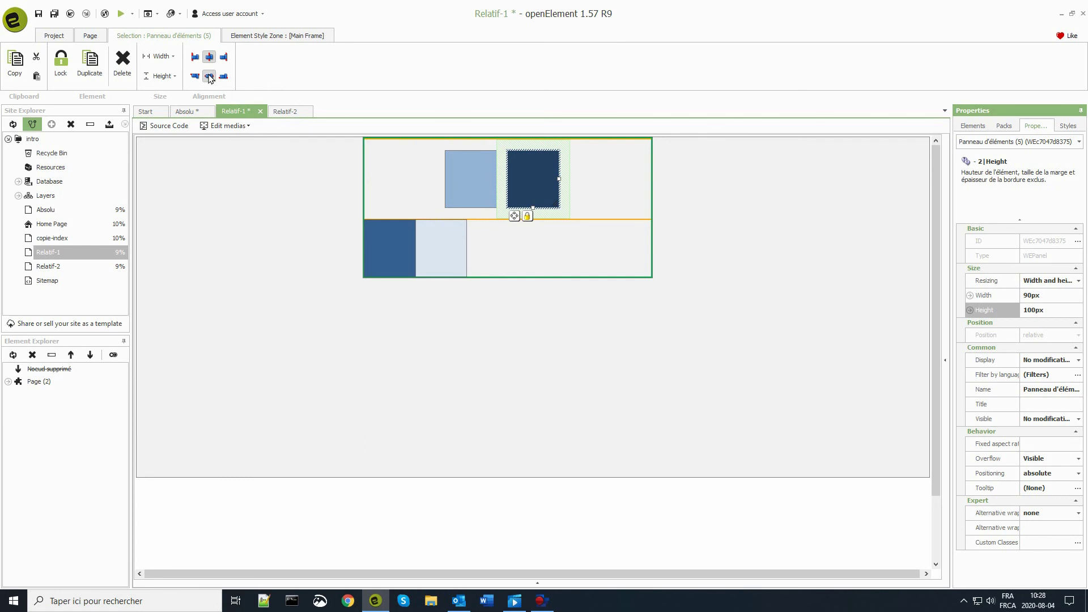
click(544, 290)
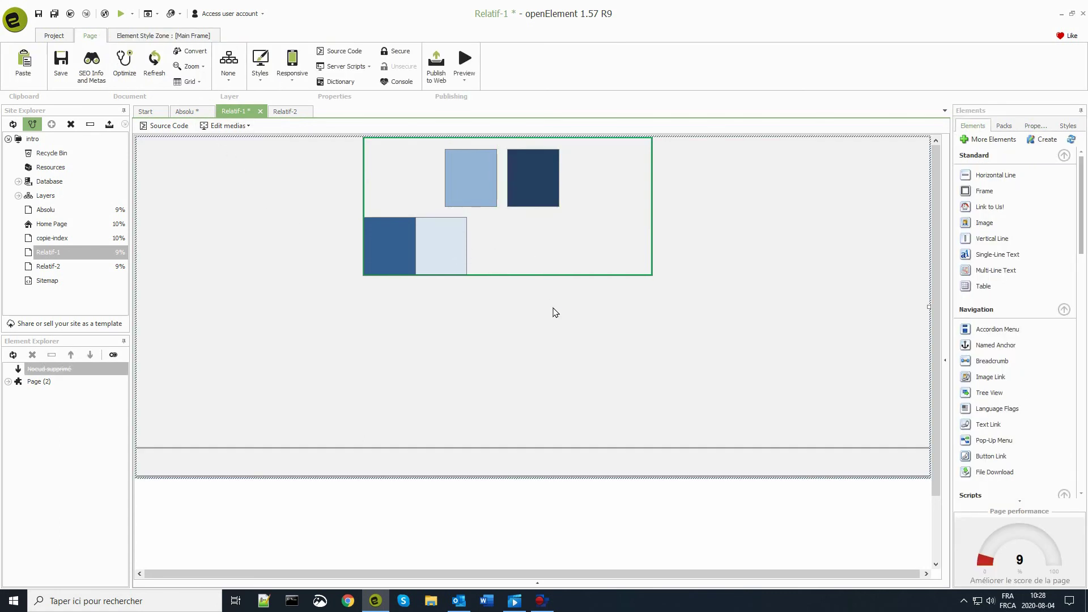
- Right-align the lower row and move the light-blue square to its end
click(450, 256)
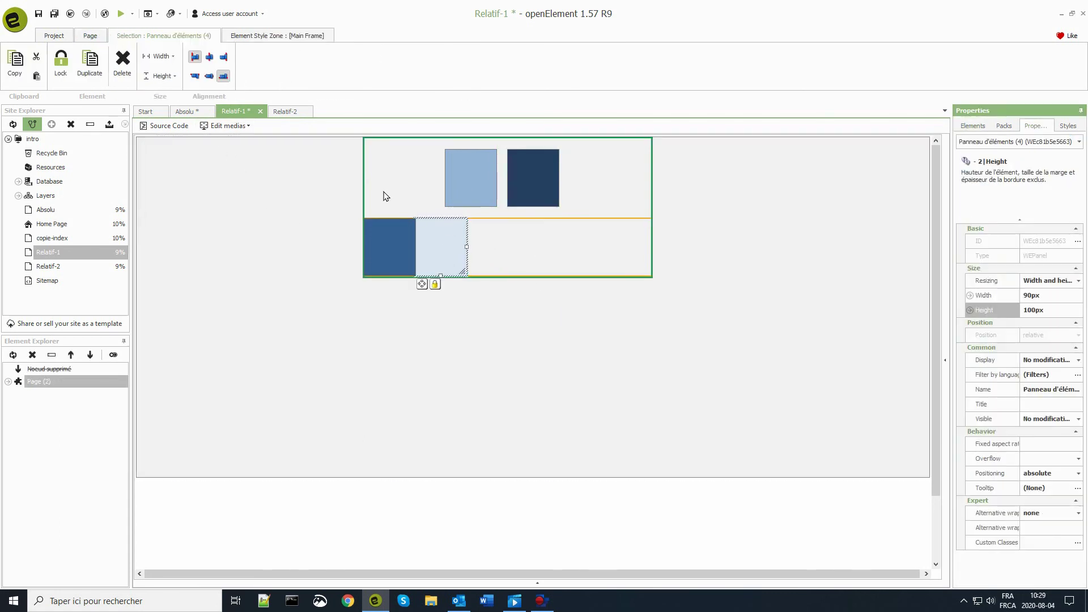
click(224, 58)
click(433, 347)
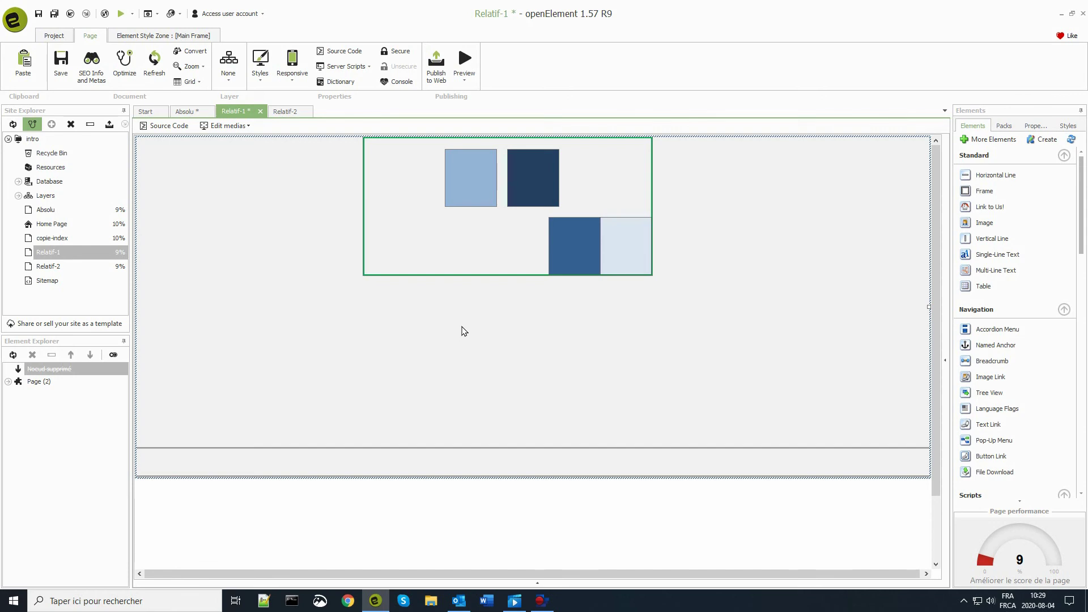
click(468, 180)
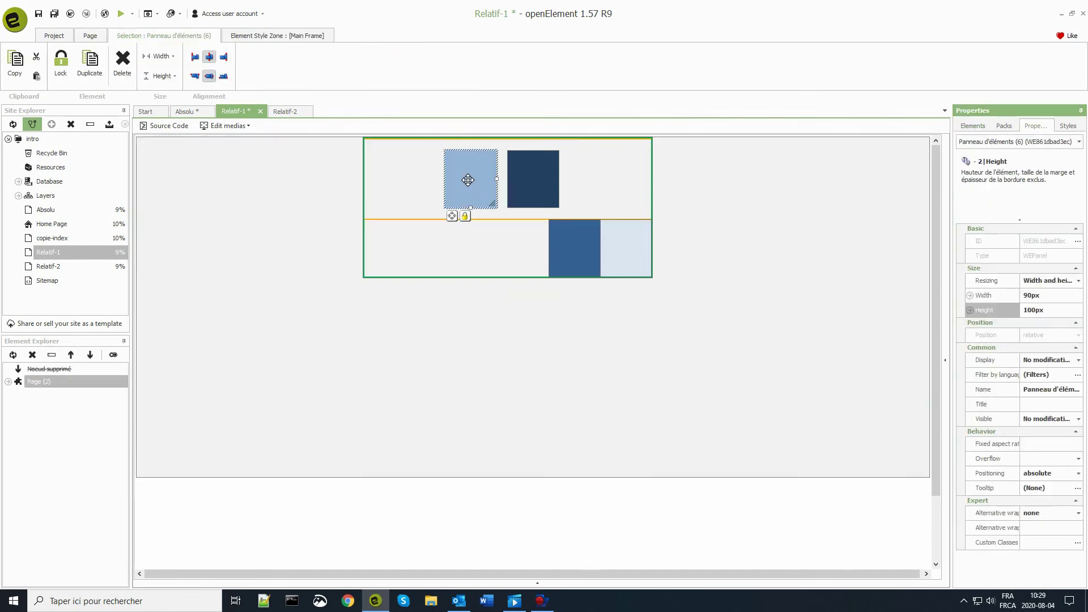
drag(469, 180, 479, 247)
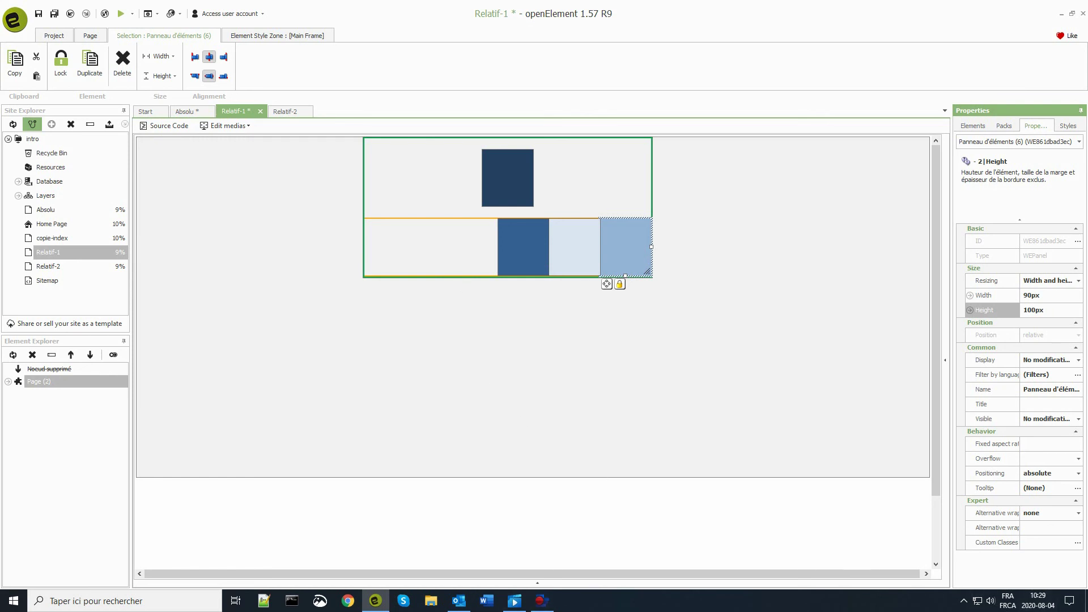
- On Relatif-2, narrow the yellow-bordered panel to 104px so the four squares stack in one column
click(279, 111)
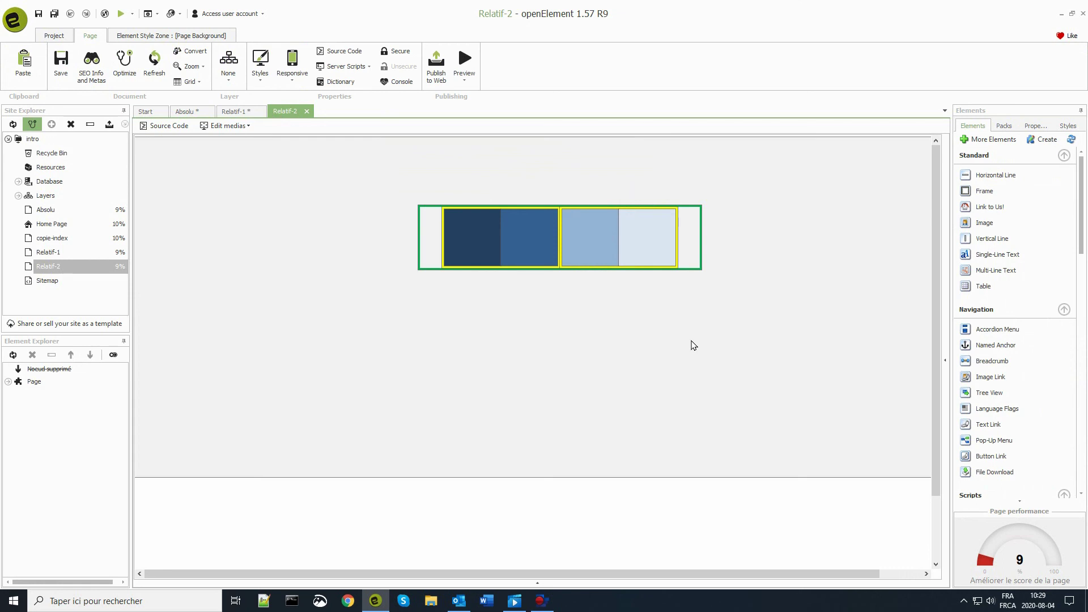
click(698, 236)
drag(699, 236, 481, 235)
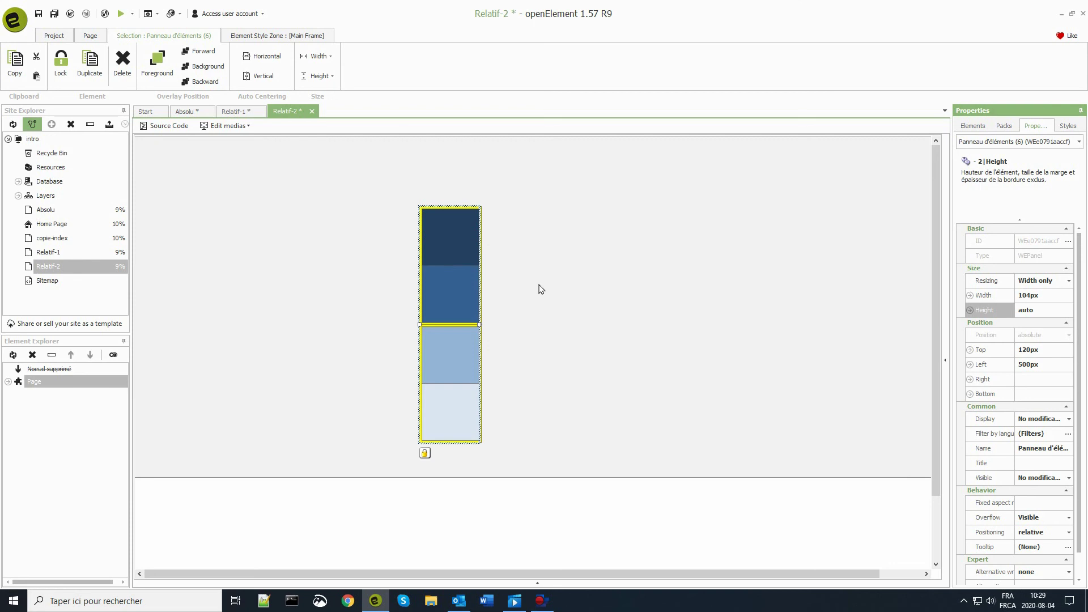